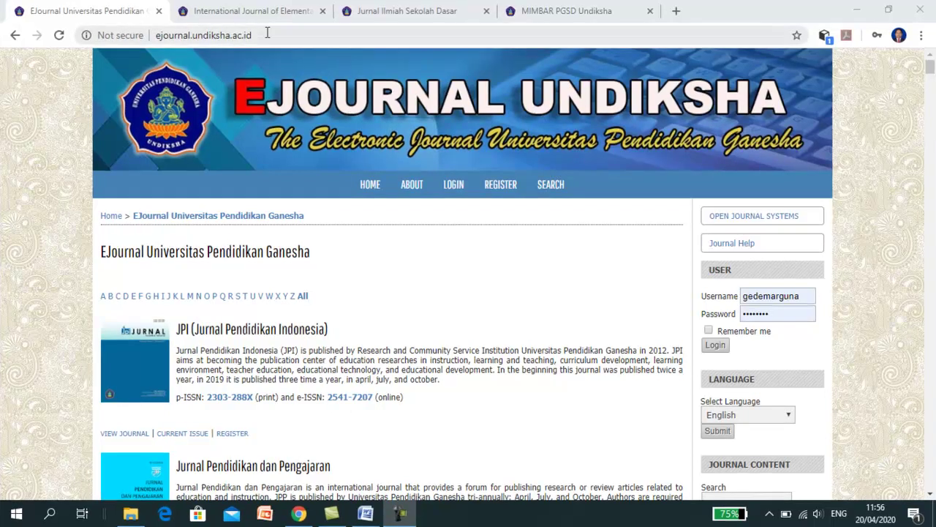
Switch to the International Journal of Elementary Education browser tab to show its home page.
click(279, 13)
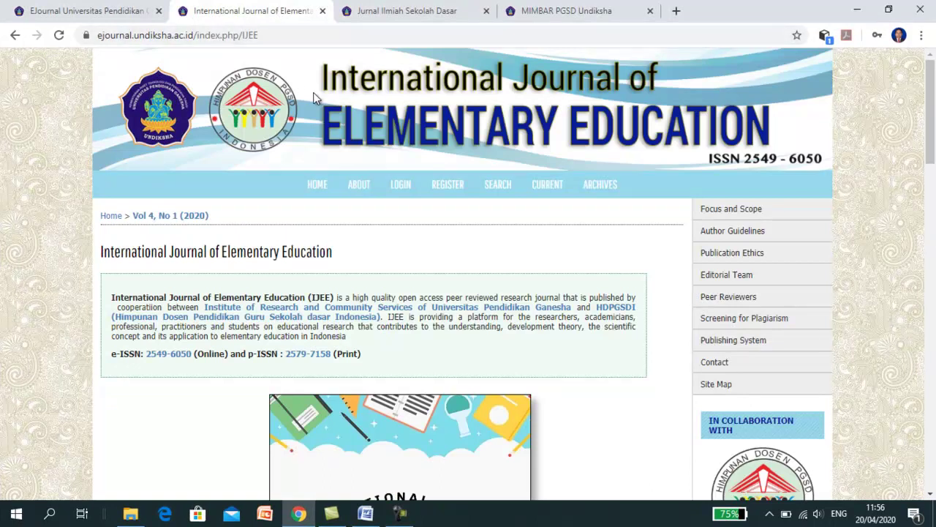
click(391, 18)
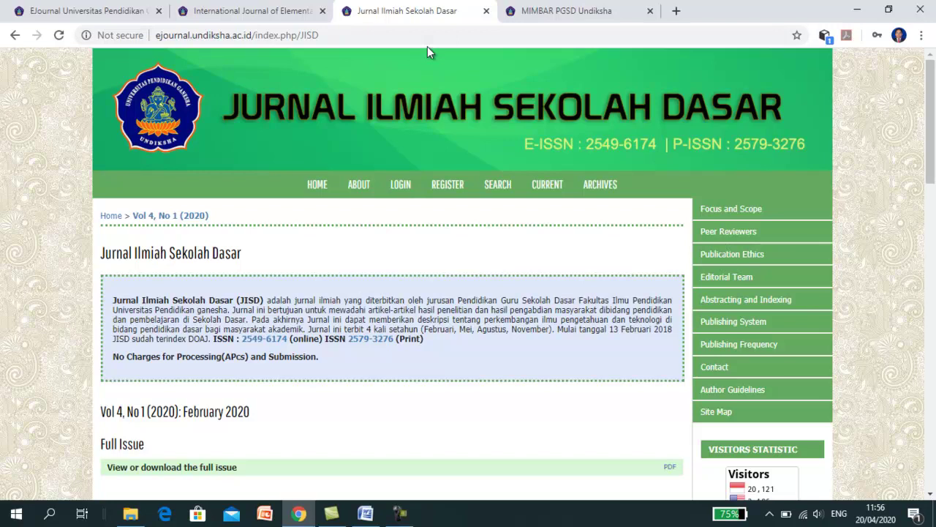
click(544, 16)
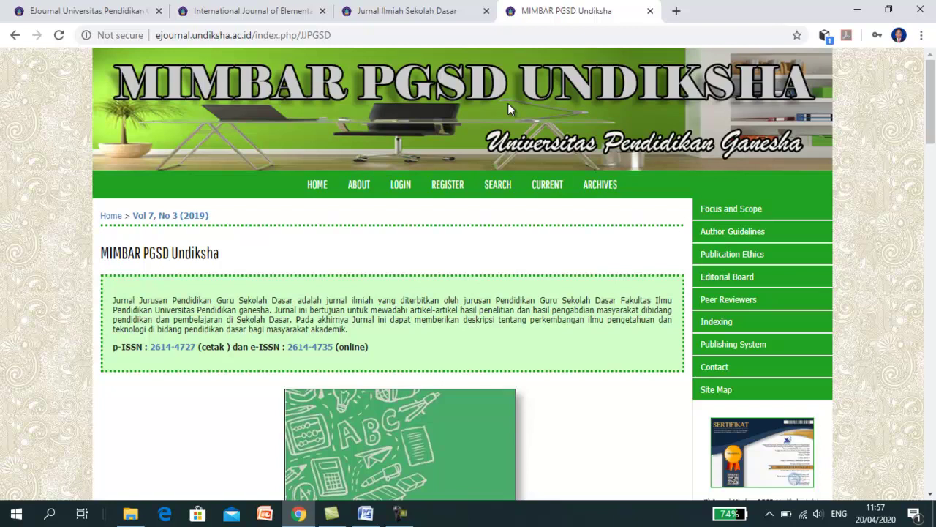
click(247, 16)
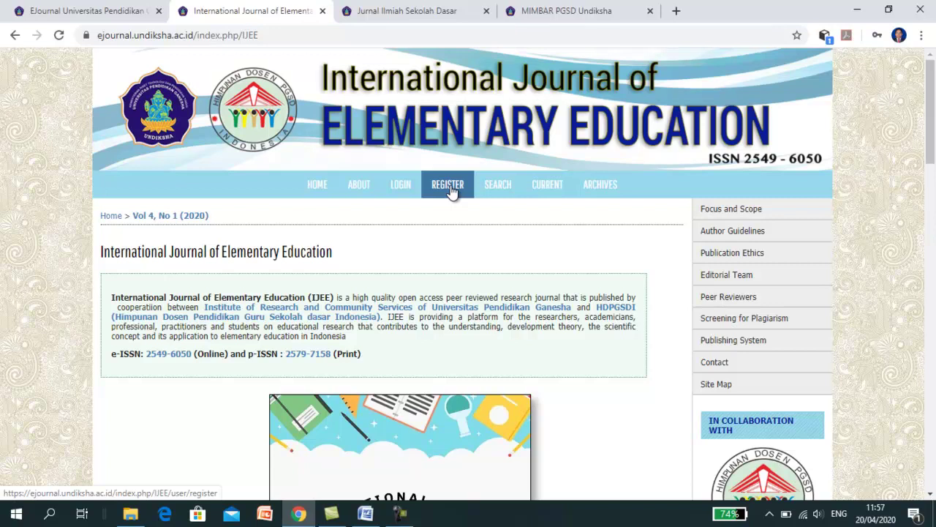
Open the IJEE registration form and select the autofilled username in the Profile section.
click(451, 189)
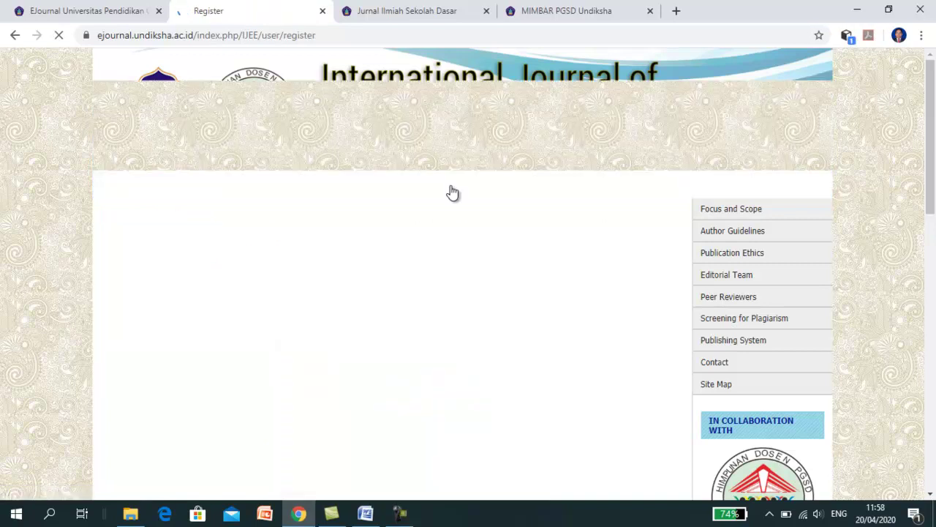
scroll(449, 192, down, 3)
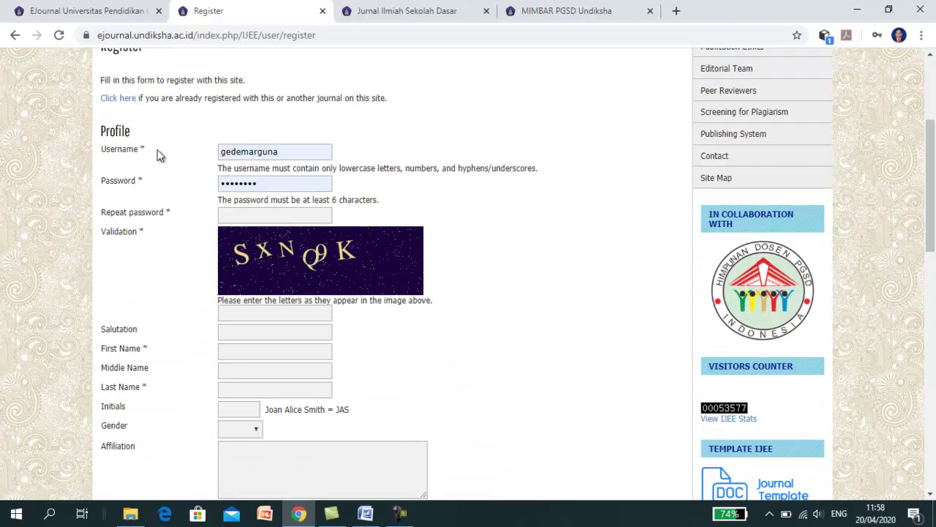
drag(284, 152, 212, 158)
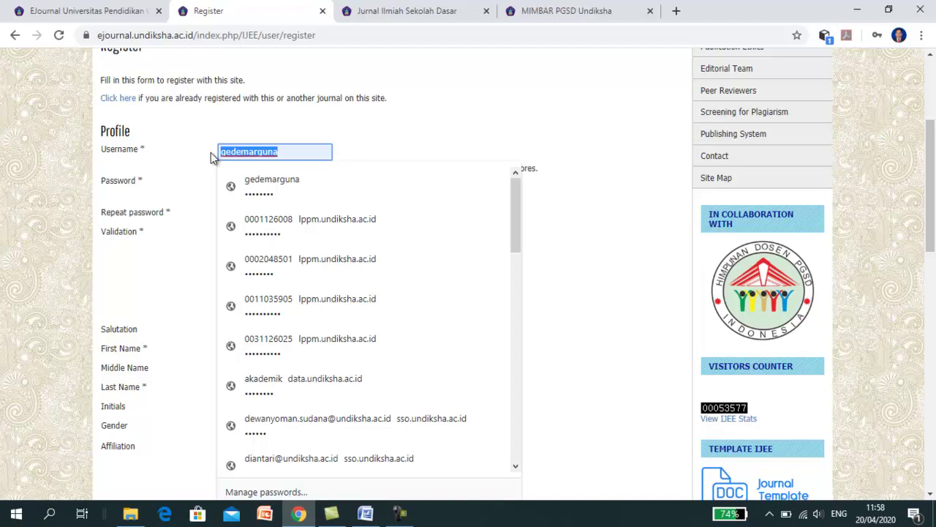
scroll(213, 157, up, 1)
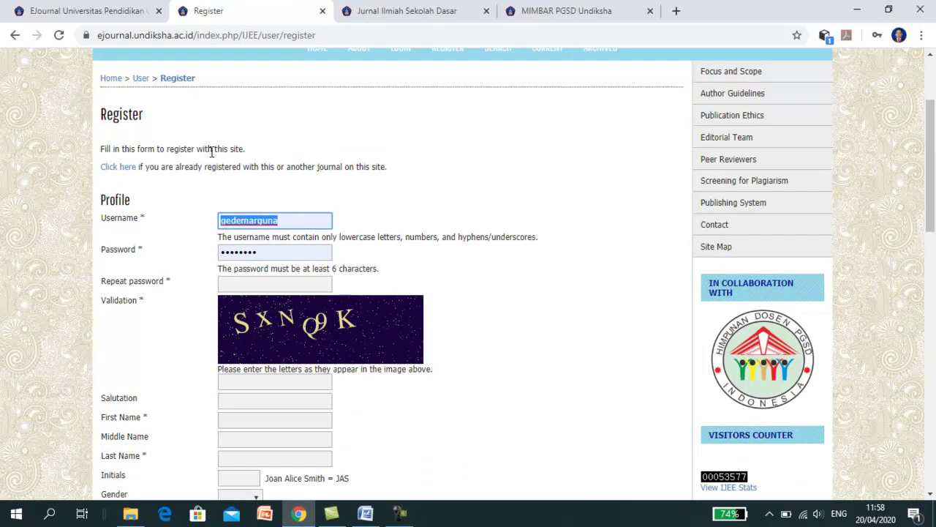
Enter the new username, then the account password in both Password and Repeat password.
text(rahayu)
double_click(283, 252)
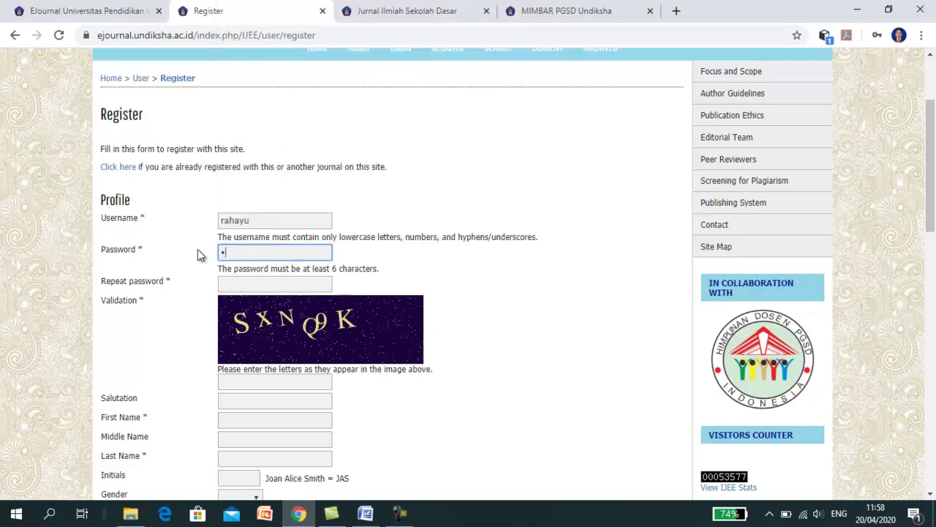
click(235, 284)
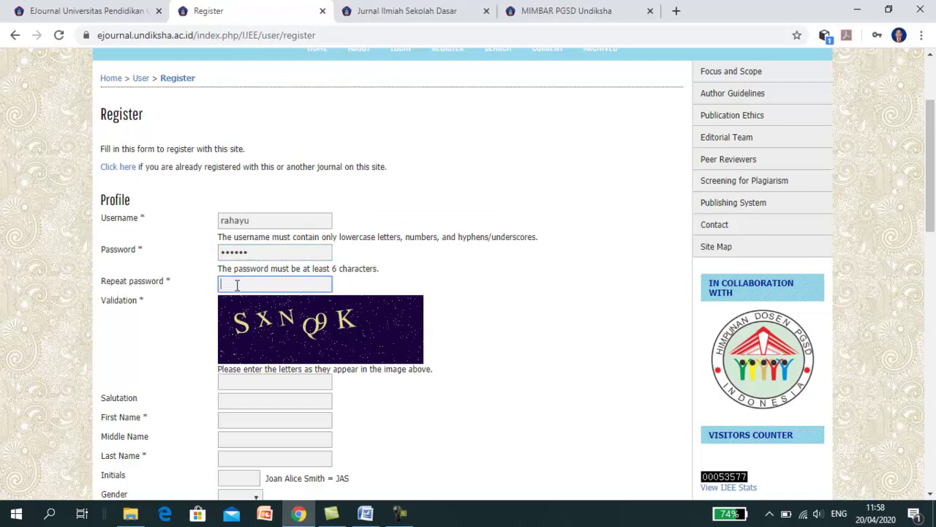
key(ctrl+a)
Enter the characters from the validation image into the Validation box.
click(227, 382)
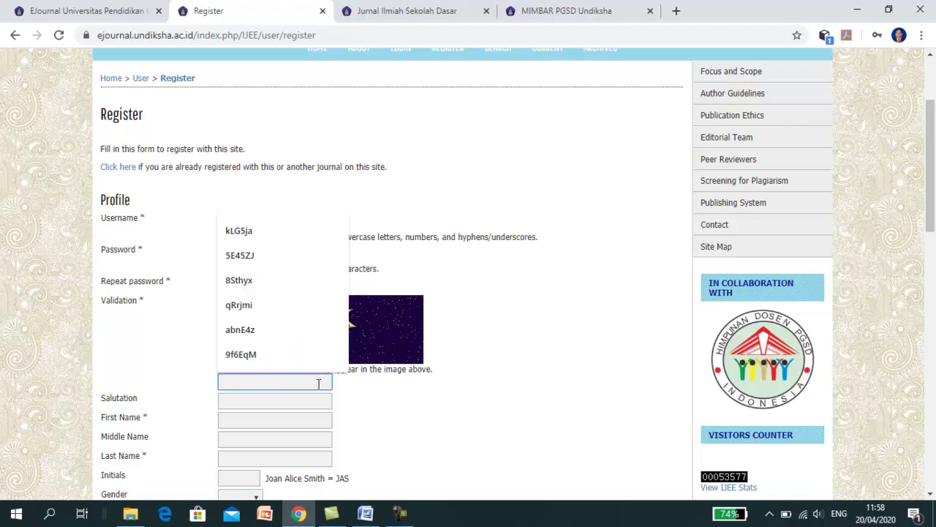
text(SXNQ9K)
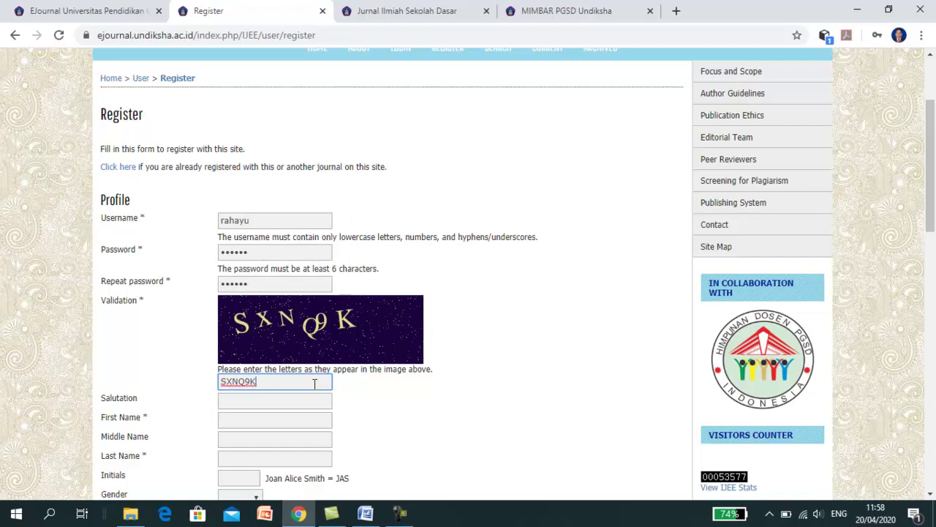
scroll(314, 383, down, 1)
click(279, 355)
Fill in the author's first, middle and last names, checked against the Word manuscript.
click(365, 514)
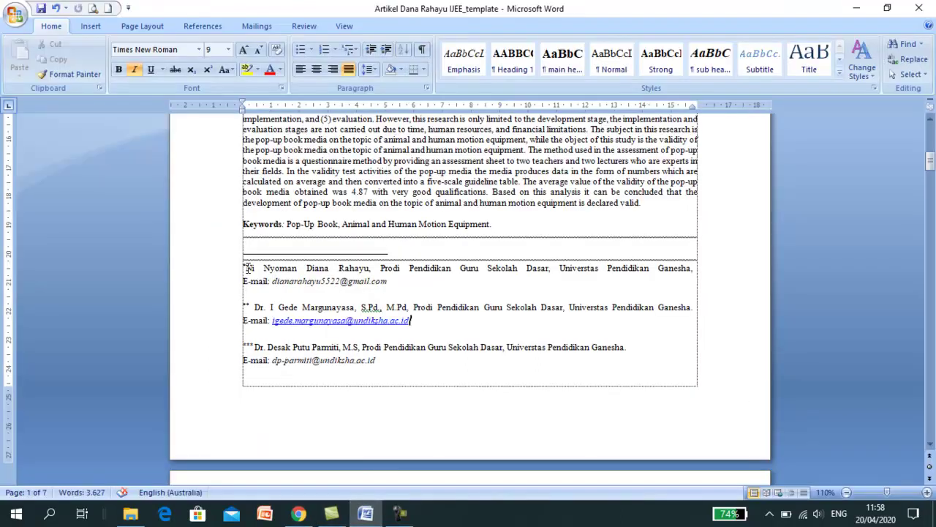
click(299, 514)
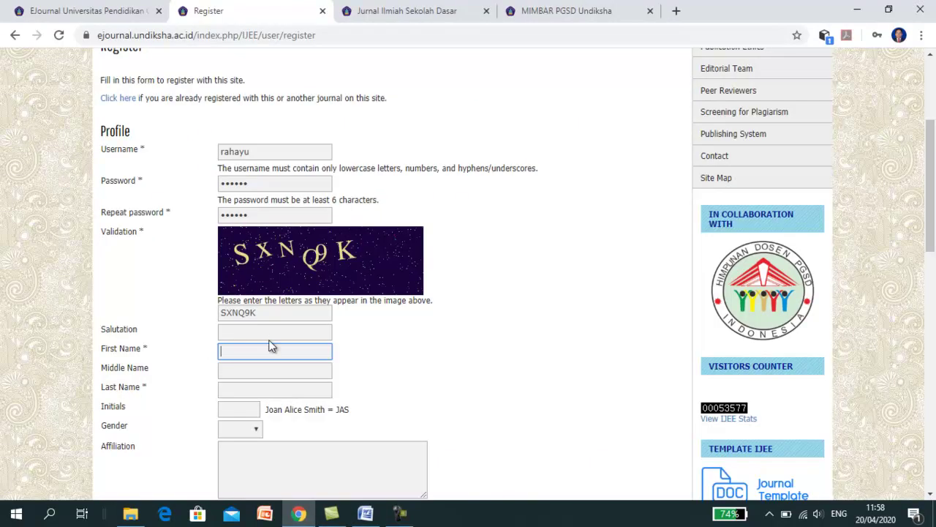
click(259, 368)
key(ctrl+a)
click(365, 512)
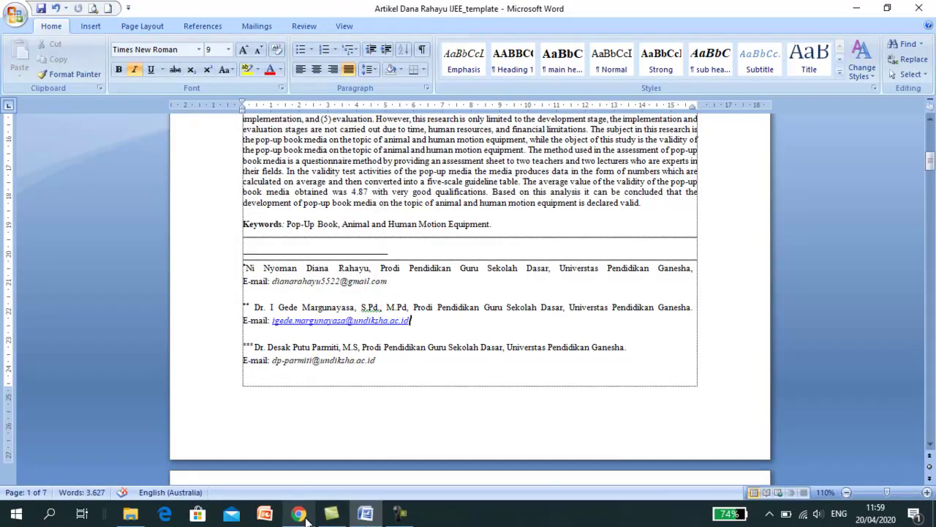
click(306, 518)
click(253, 370)
drag(256, 369, 221, 369)
key(Tab)
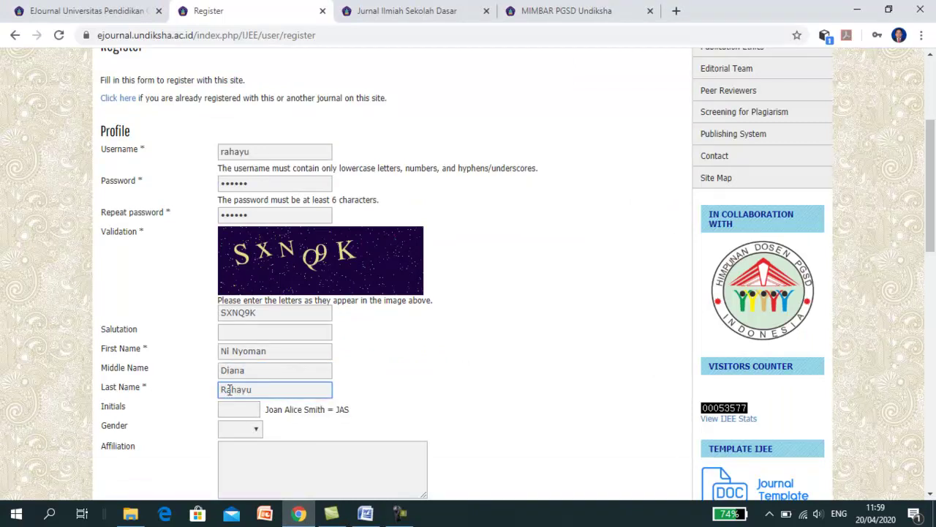
Set Gender to F and Affiliation to 'Universitas Pendidikan Ganesha'.
scroll(234, 383, down, 1)
click(242, 362)
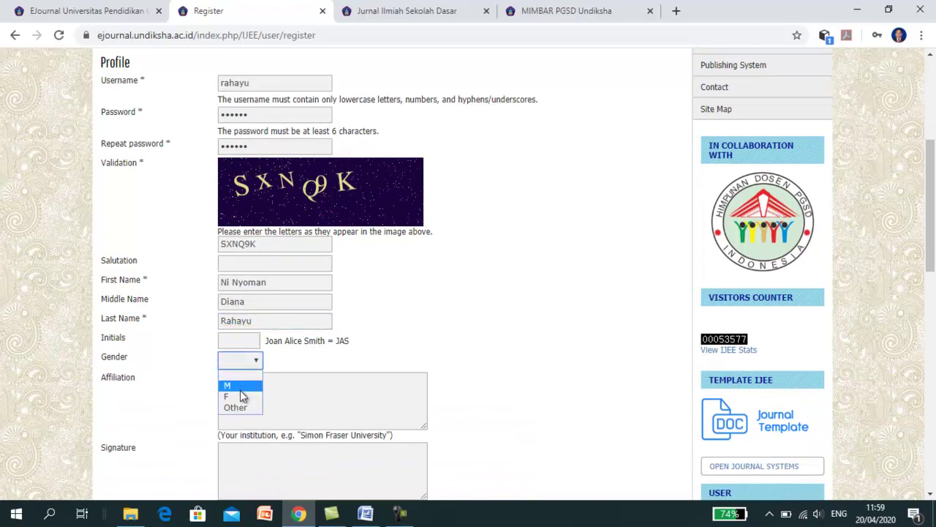
click(242, 395)
scroll(290, 399, down, 1)
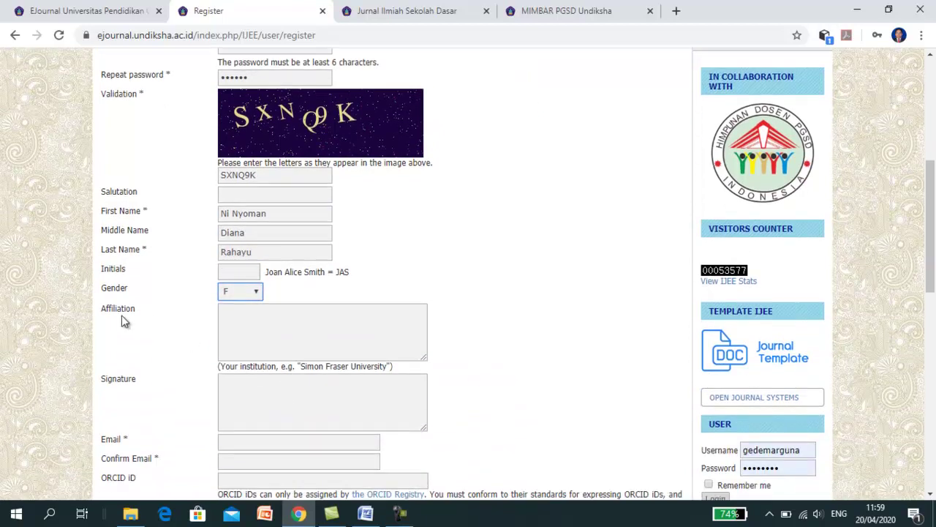
click(242, 319)
text(Un)
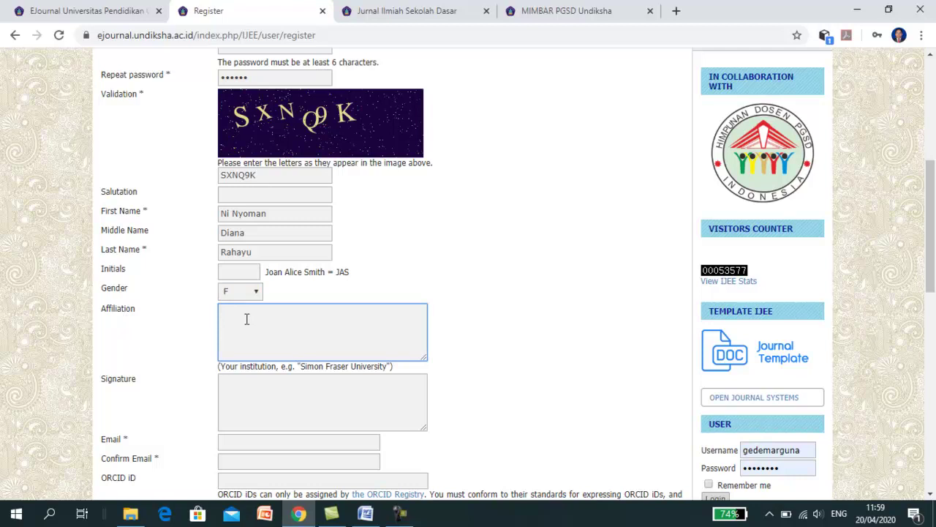
text(iversitas Pendidikan Ganesha)
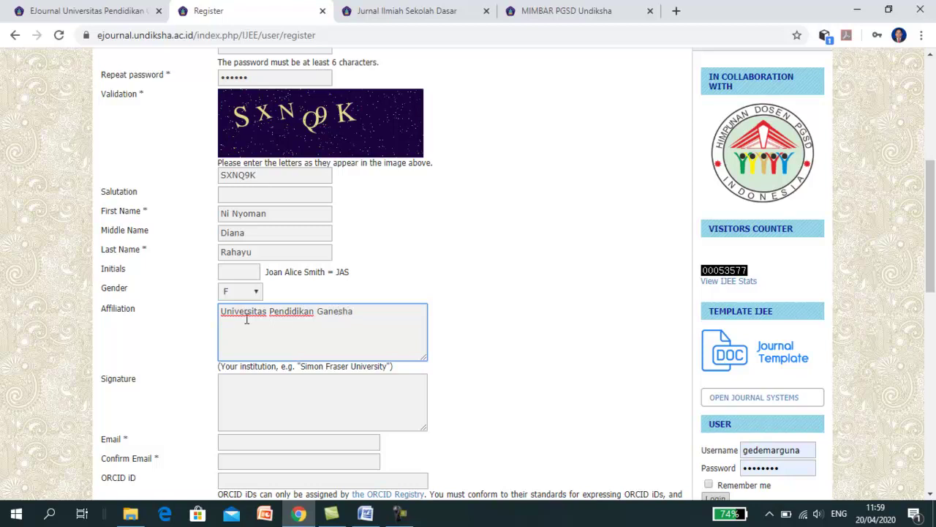
scroll(246, 321, down, 1)
Paste the author's e-mail from the Word manuscript into Email and Confirm Email.
click(244, 371)
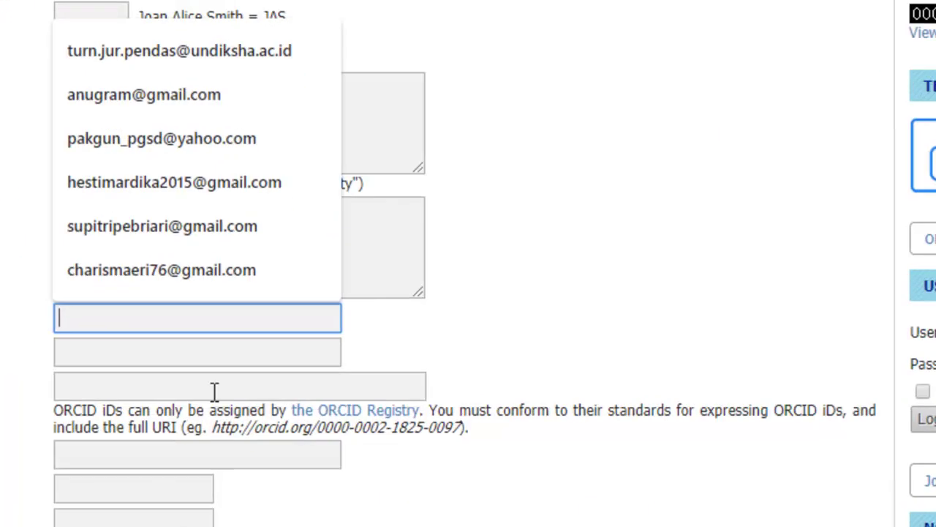
key(alt+Tab)
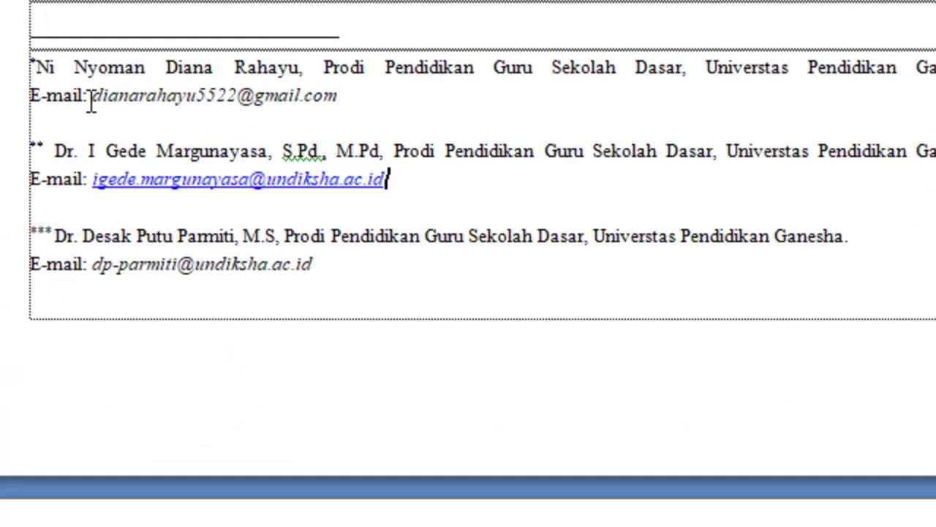
drag(92, 98, 328, 95)
key(ctrl+c)
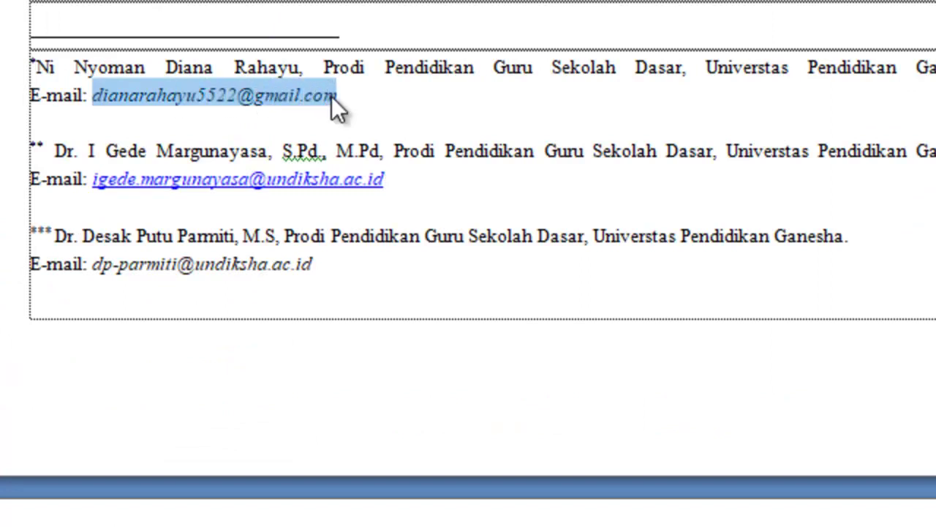
key(alt+Tab)
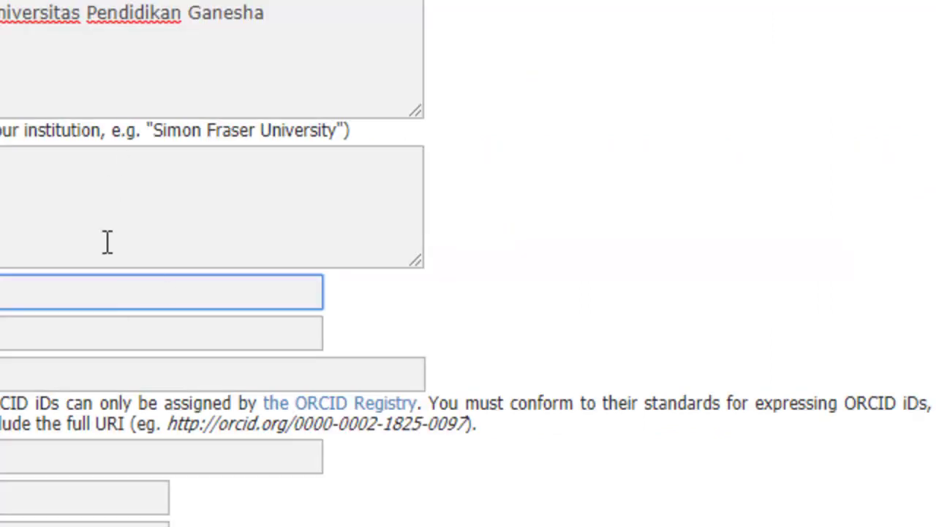
key(ctrl+v)
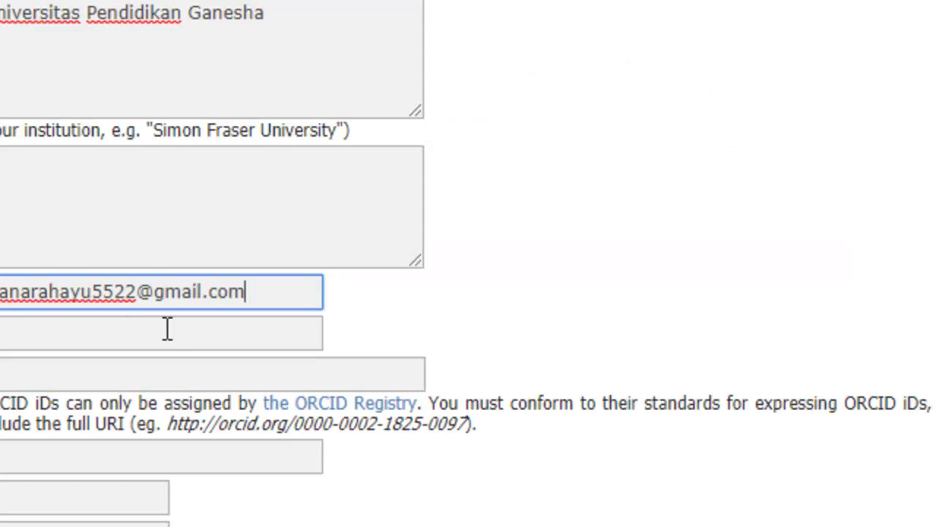
click(15, 338)
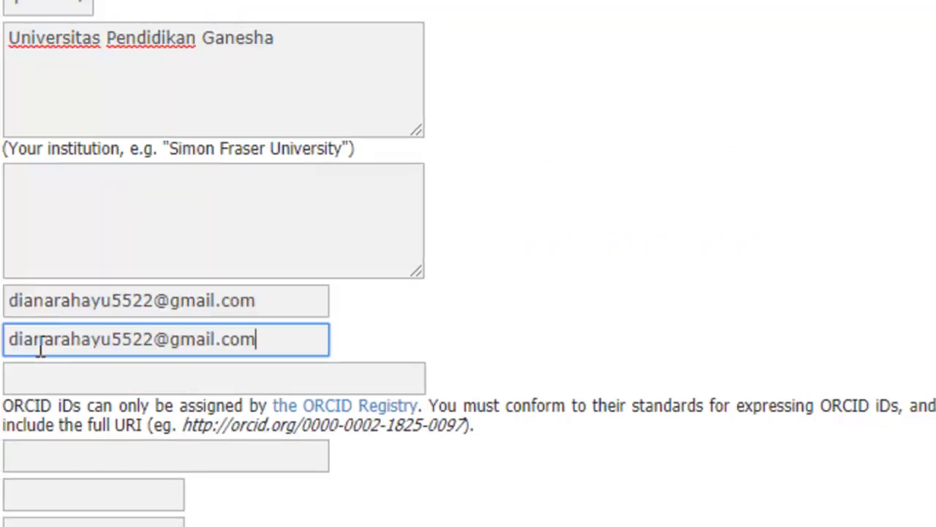
key(ctrl+v)
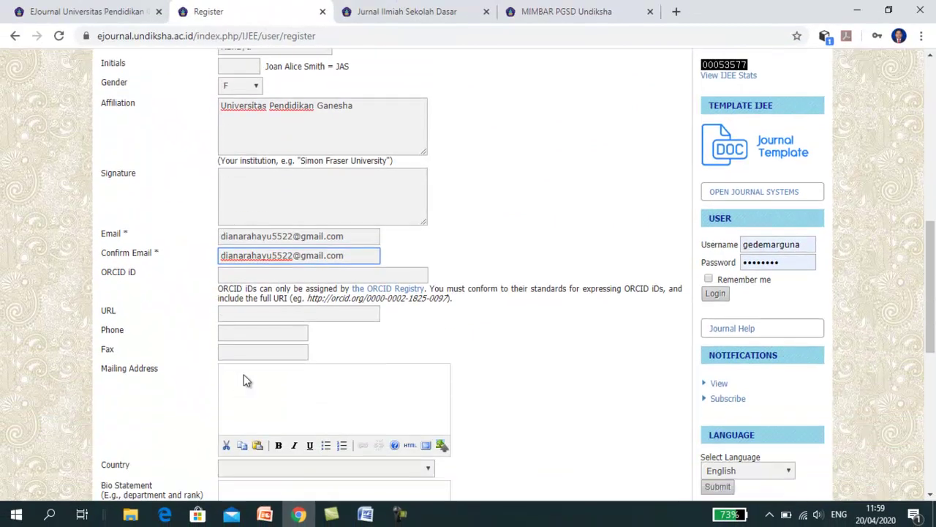
Enter the author's phone number, set Country to Indonesia and Bio Statement to 'PGSD'.
click(252, 333)
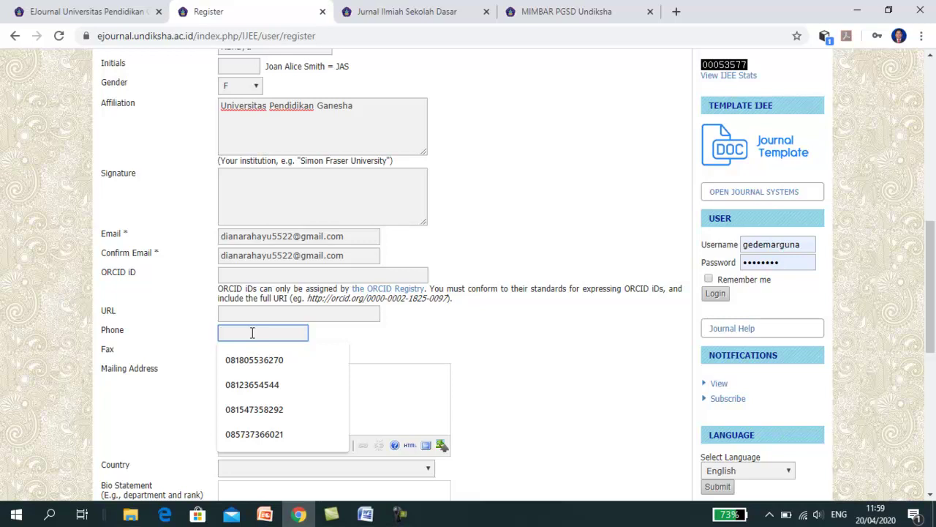
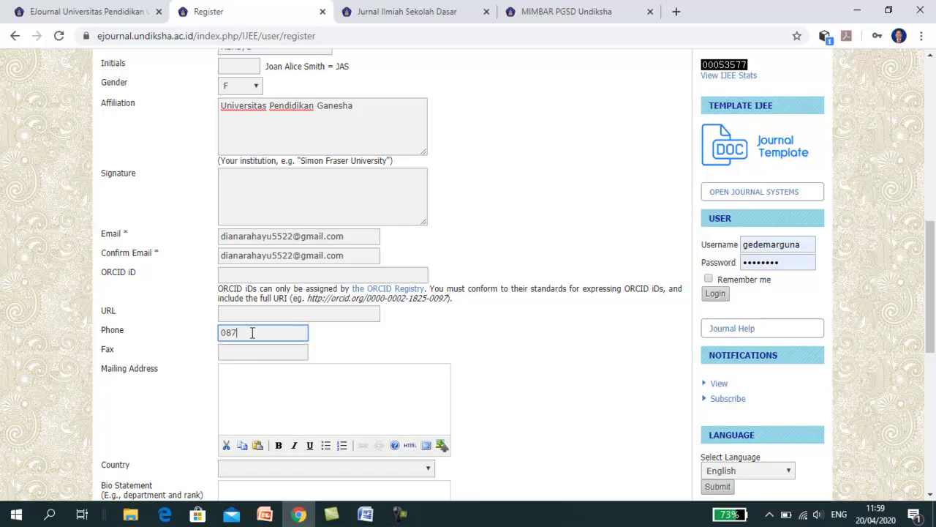
scroll(252, 334, down, 1)
scroll(253, 335, down, 2)
click(266, 332)
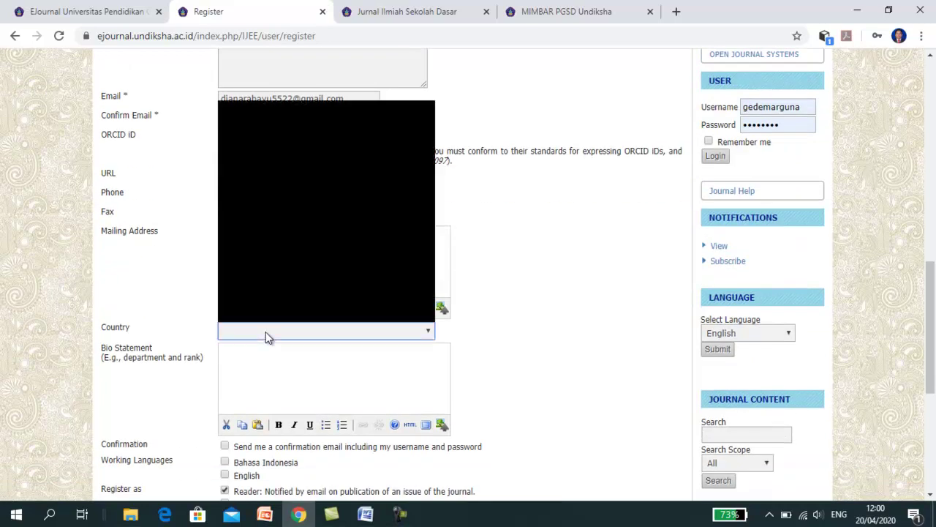
text(in)
key(Down)
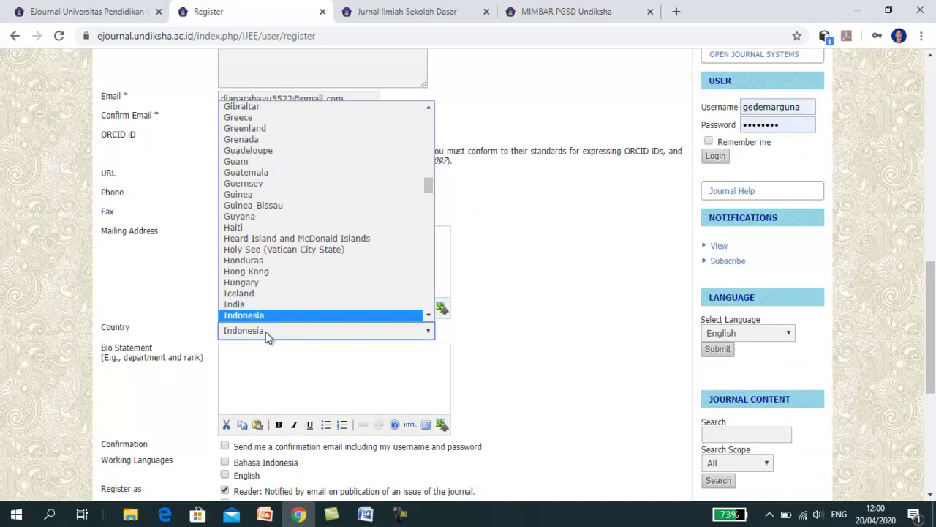
key(Return)
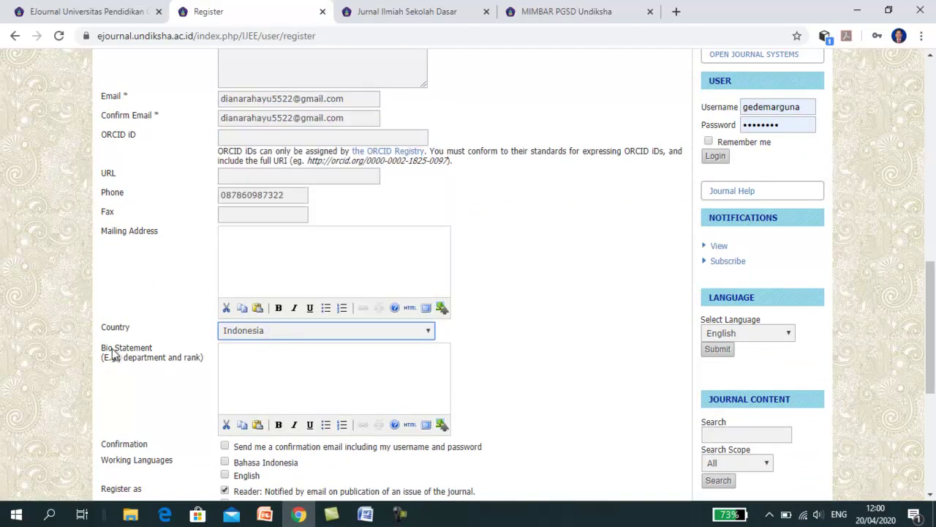
click(242, 349)
text(PGSD)
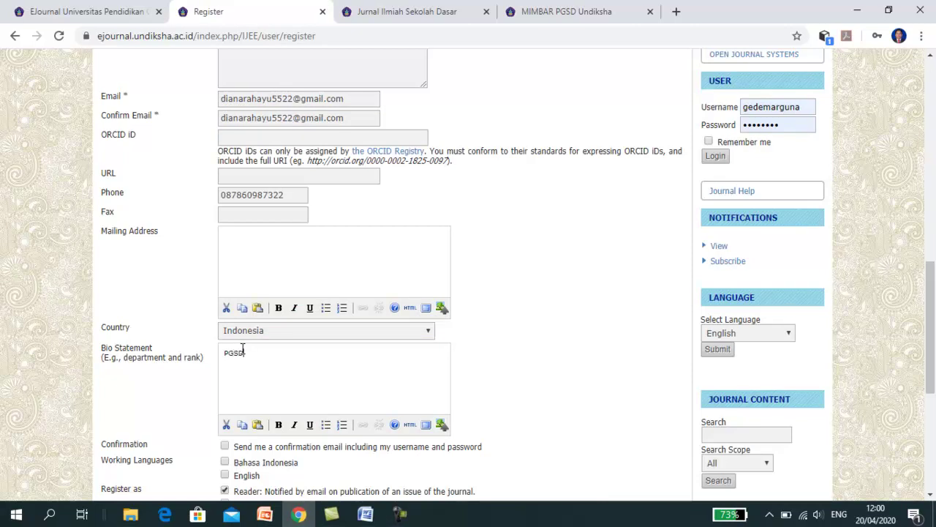
scroll(242, 349, down, 2)
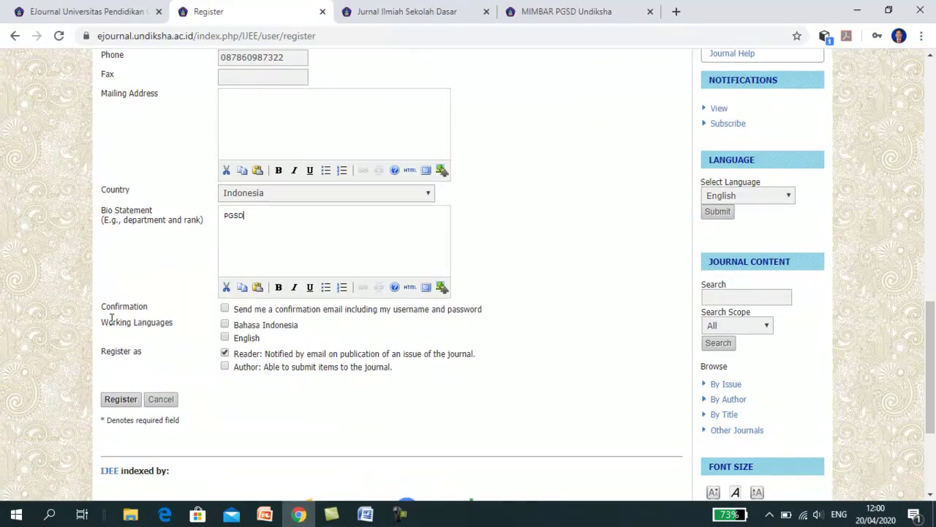
Request a confirmation email, add English as working language, and untick the Reader role.
click(225, 310)
click(225, 337)
click(224, 354)
Review the completed form and submit the registration.
scroll(481, 344, up, 1)
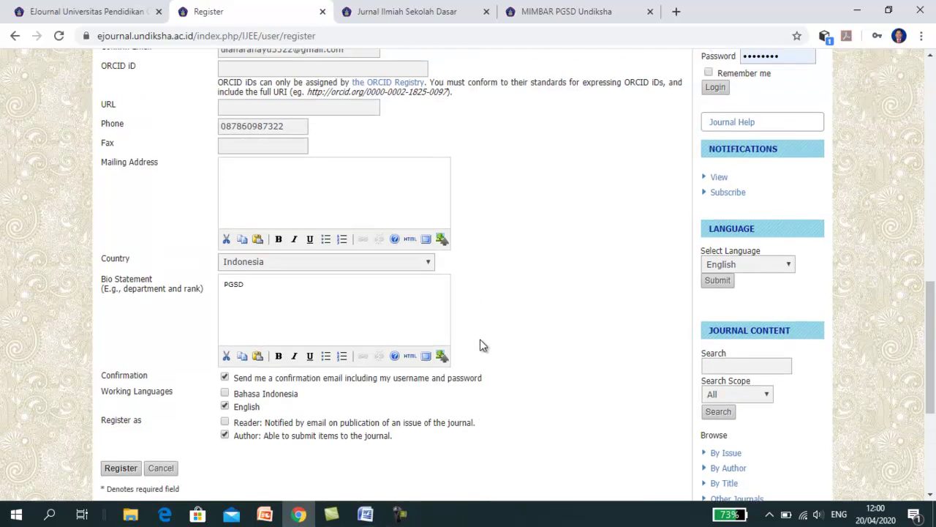
scroll(480, 340, up, 5)
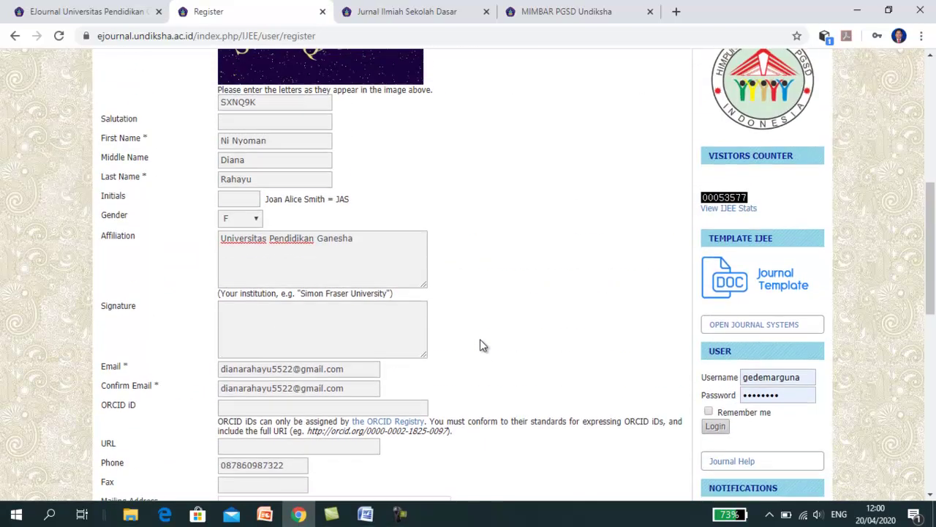
scroll(480, 345, up, 3)
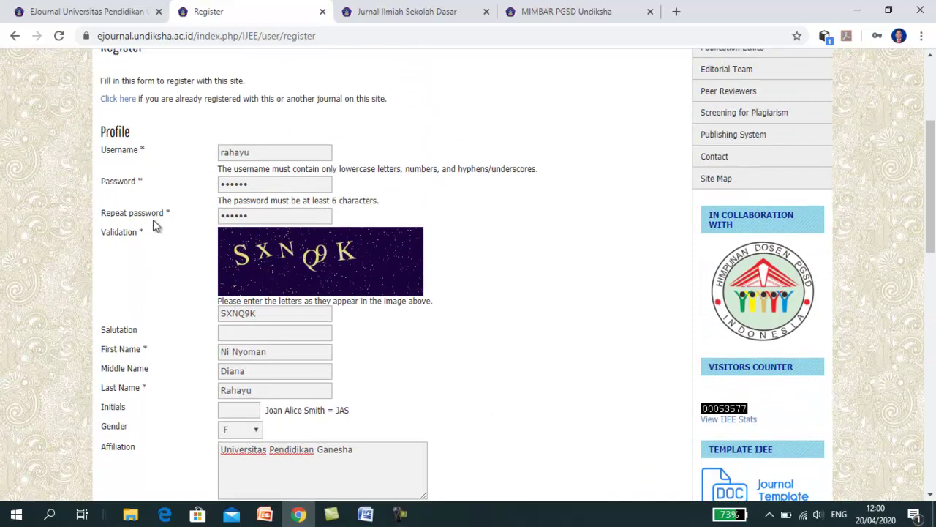
scroll(143, 253, down, 2)
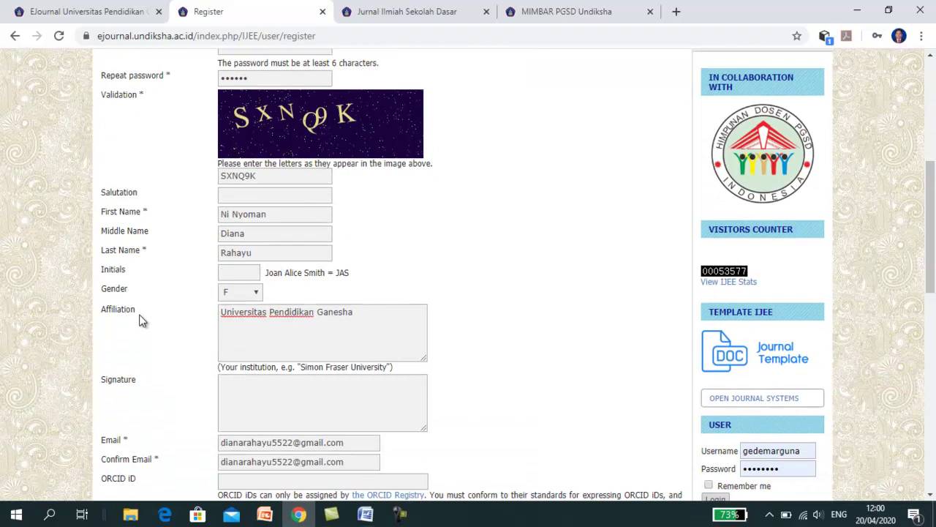
scroll(139, 318, down, 4)
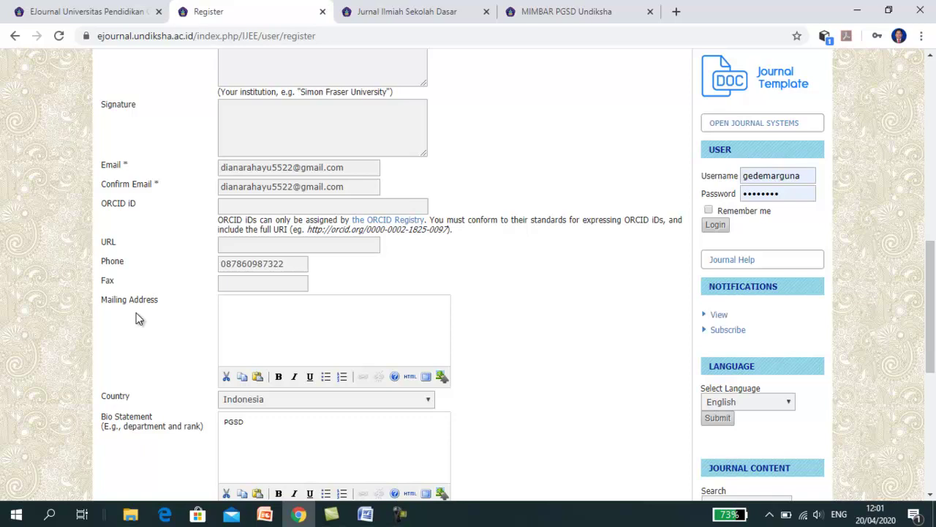
scroll(136, 312, down, 4)
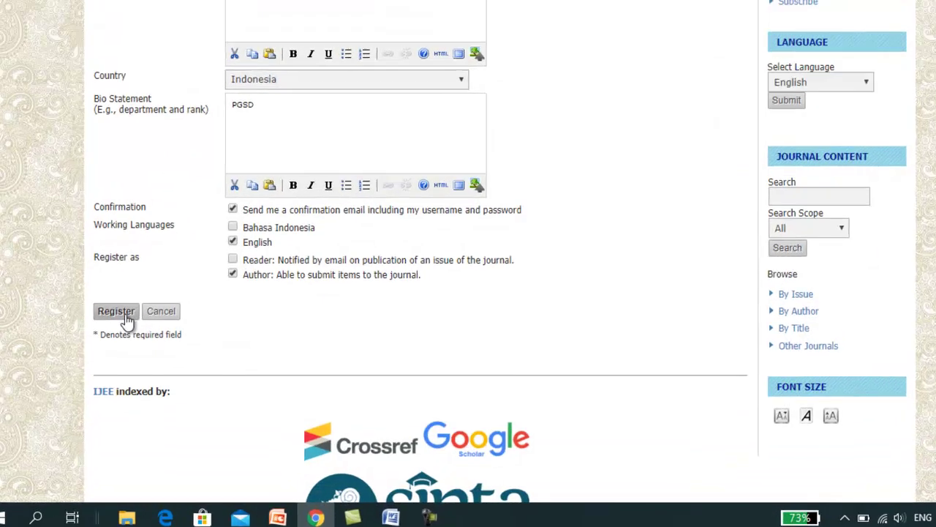
click(126, 320)
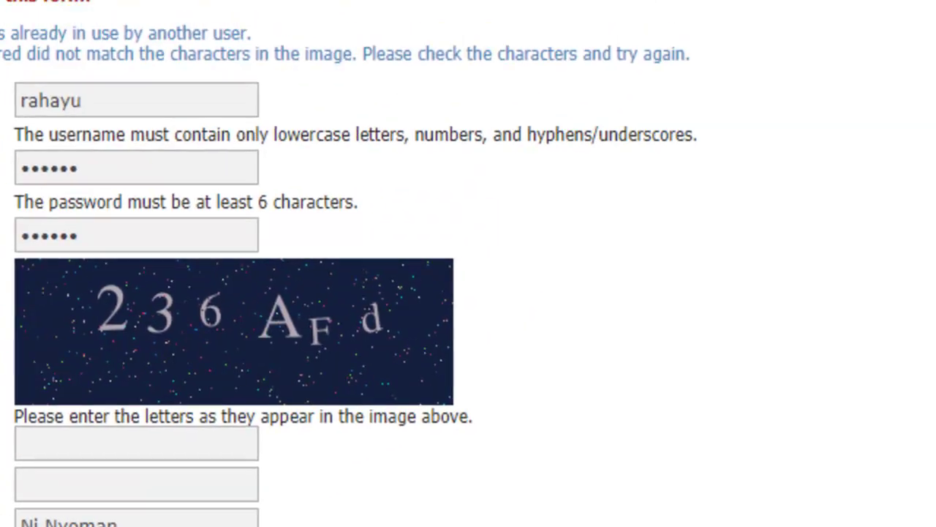
Add a prefix to the taken username, enter the new validation code, and resubmit.
click(96, 97)
key(Home)
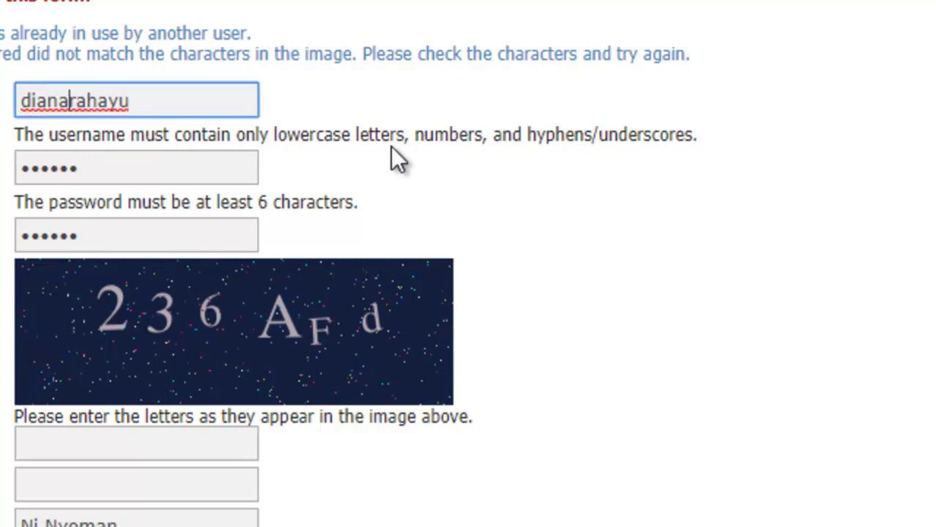
scroll(142, 303, down, 5)
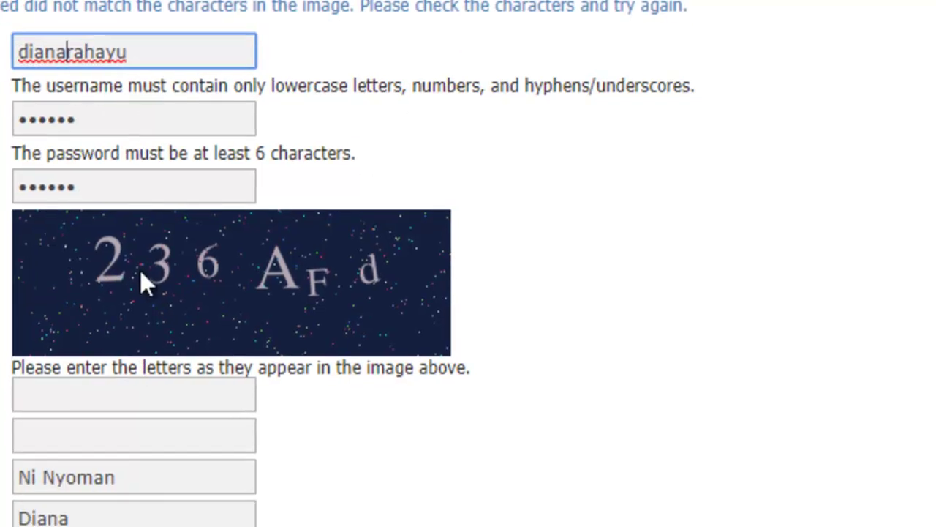
click(98, 100)
text(23)
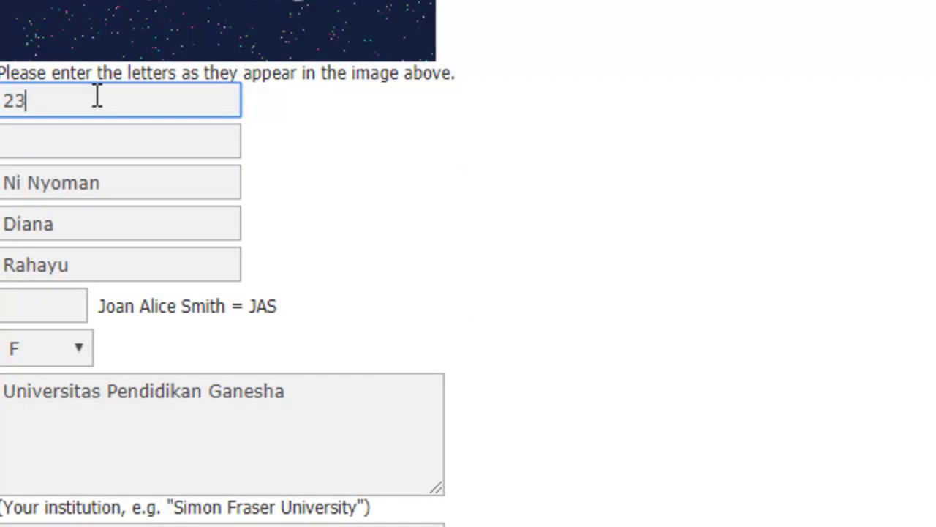
text(6A)
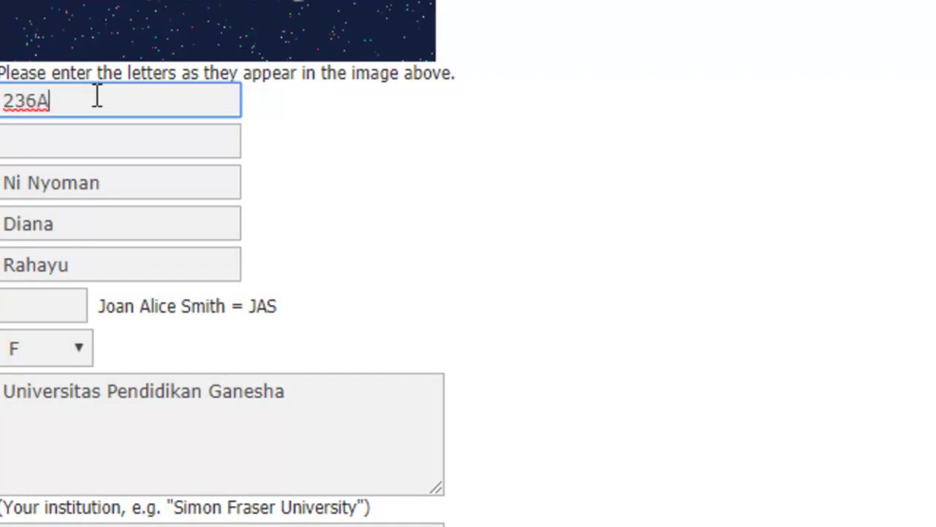
text(Fd)
scroll(274, 286, down, 10)
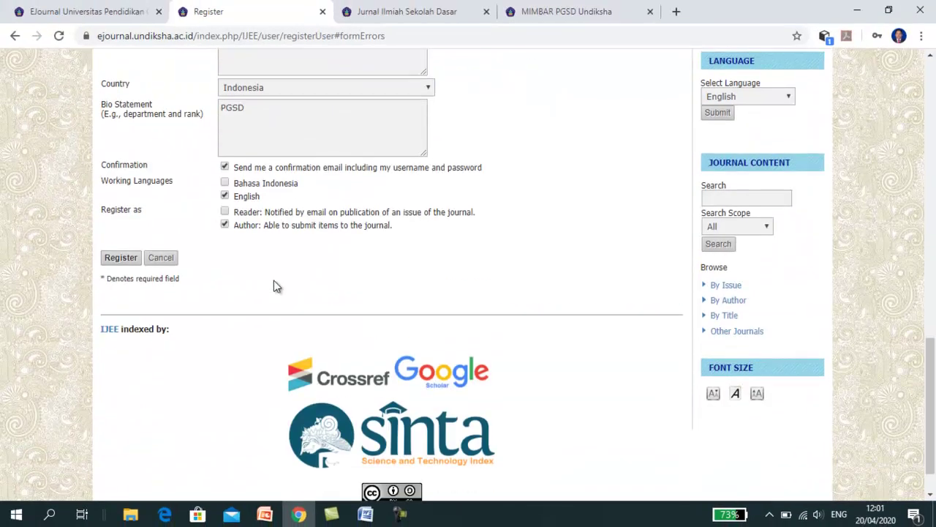
click(113, 260)
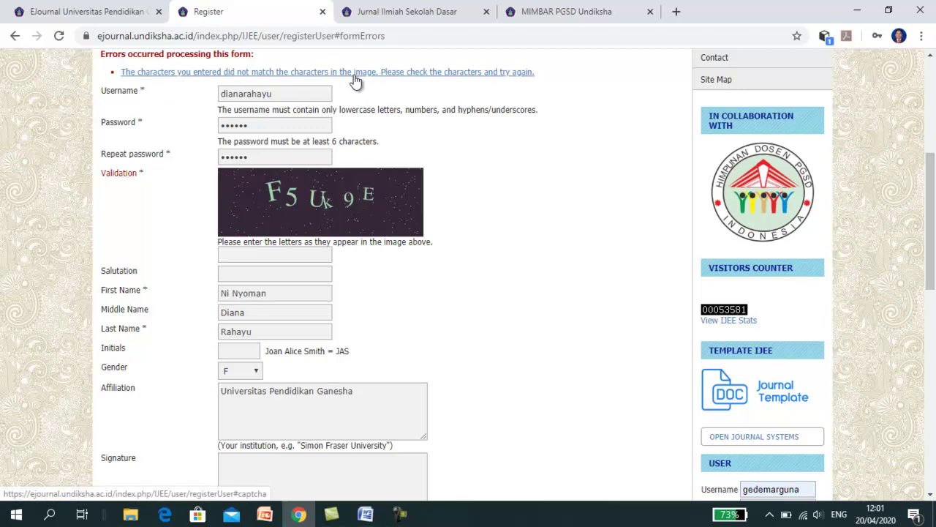
Enter the freshly shown validation code and submit the registration again.
click(255, 252)
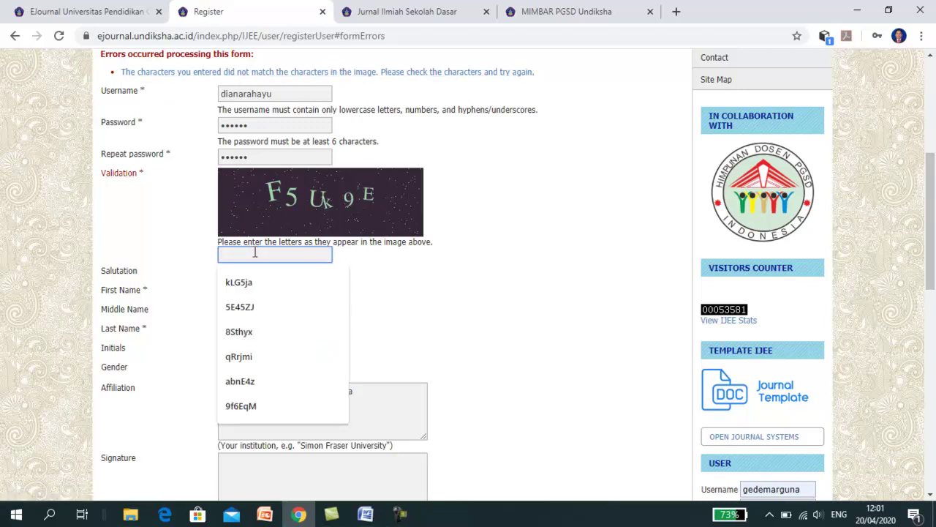
text(F5)
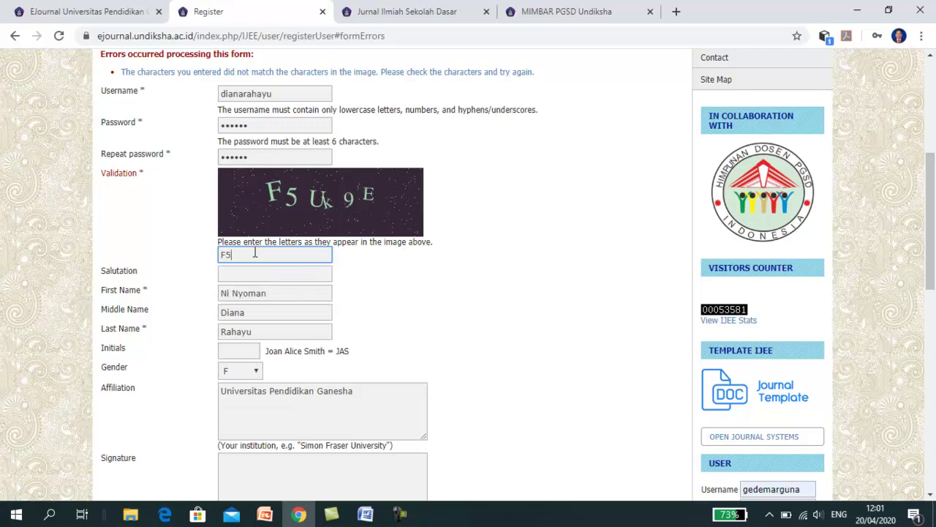
text(Uk9E)
scroll(255, 254, down, 6)
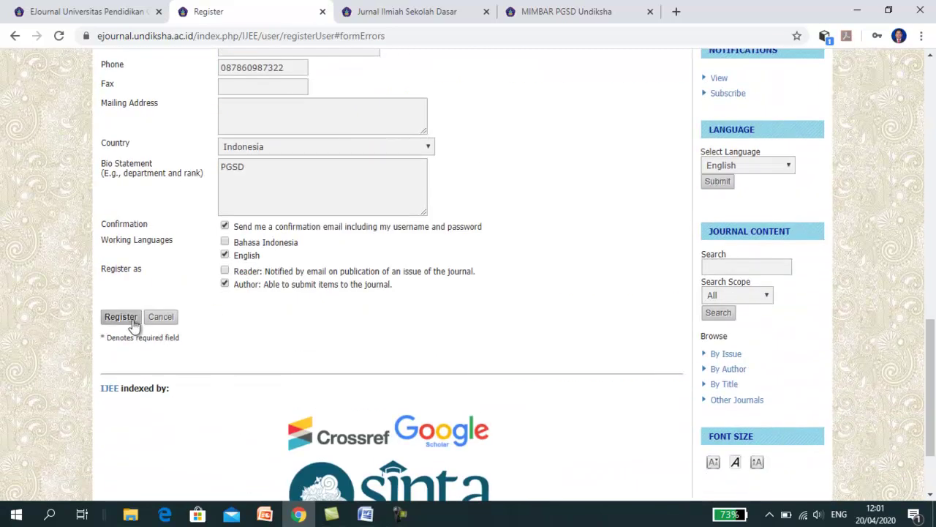
click(121, 319)
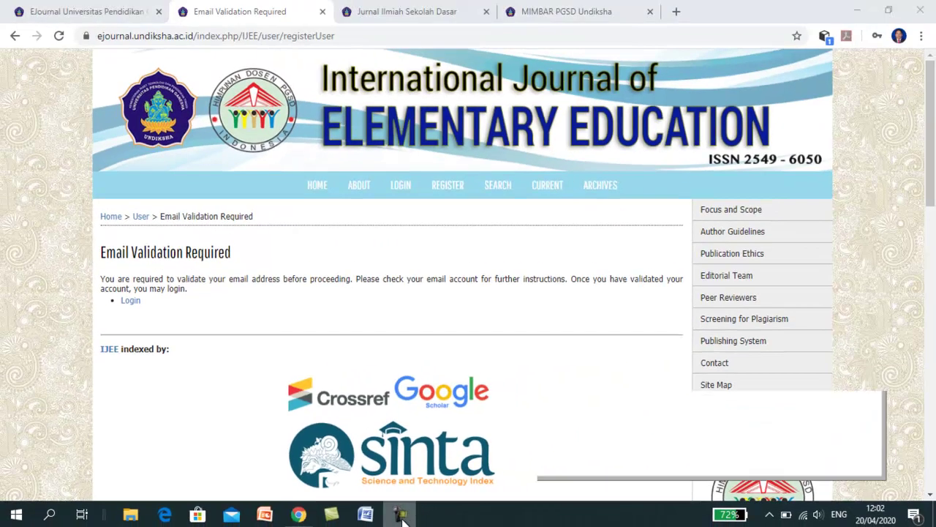
click(400, 515)
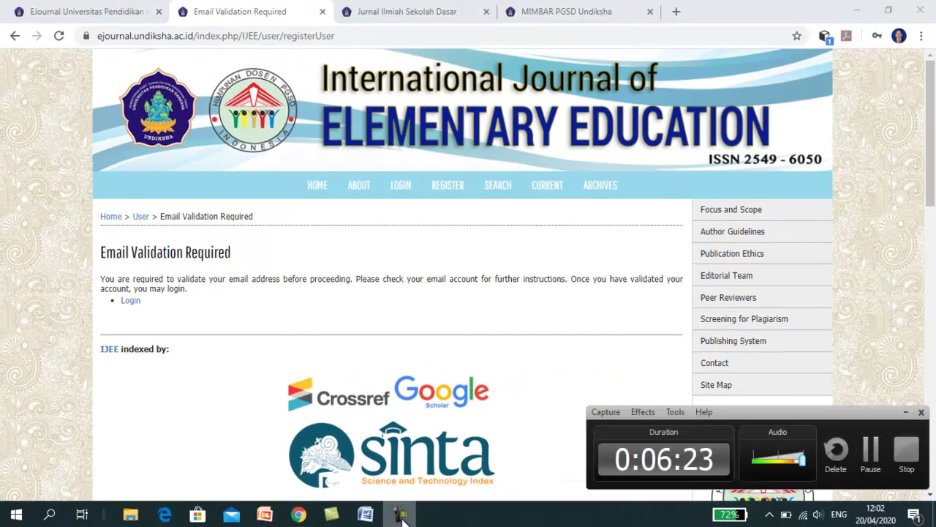
click(872, 458)
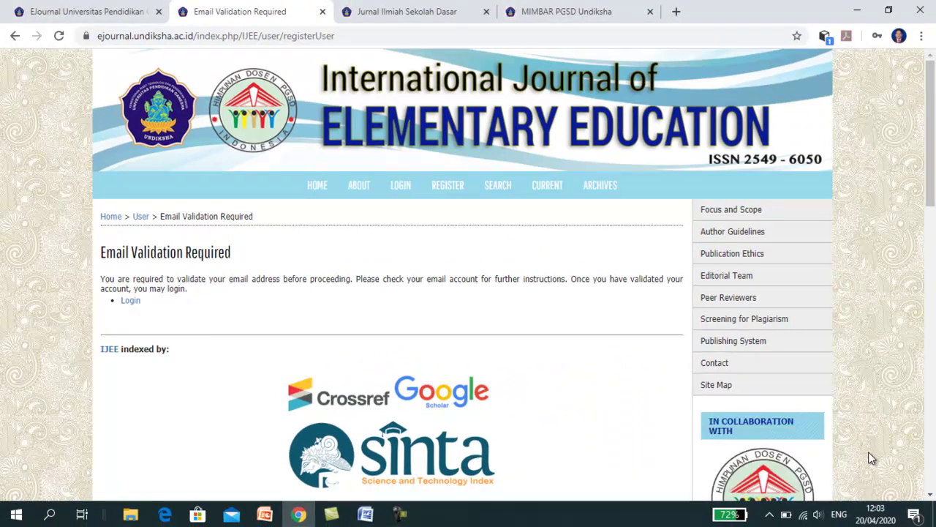